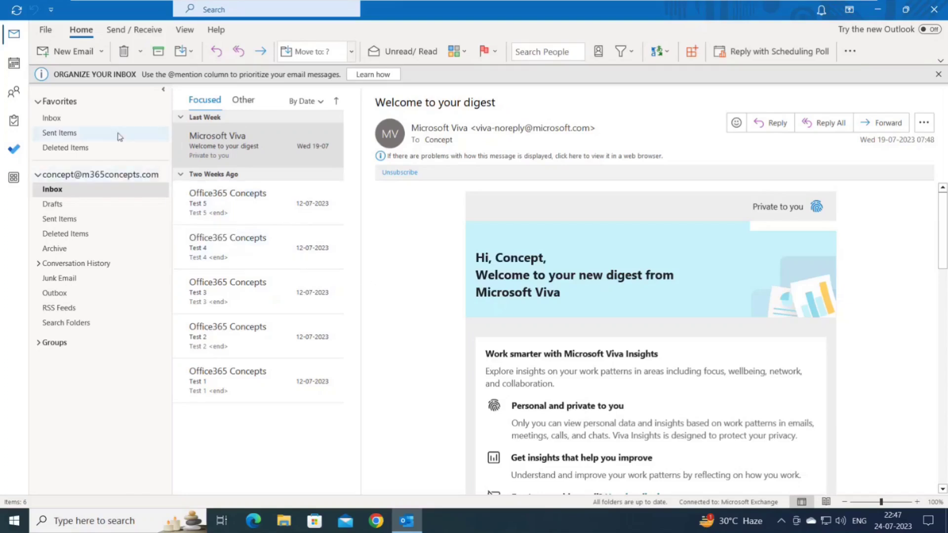
# Open File > Office Account to view the subscription product, Outlook version and update options.
pyautogui.click(47, 32)
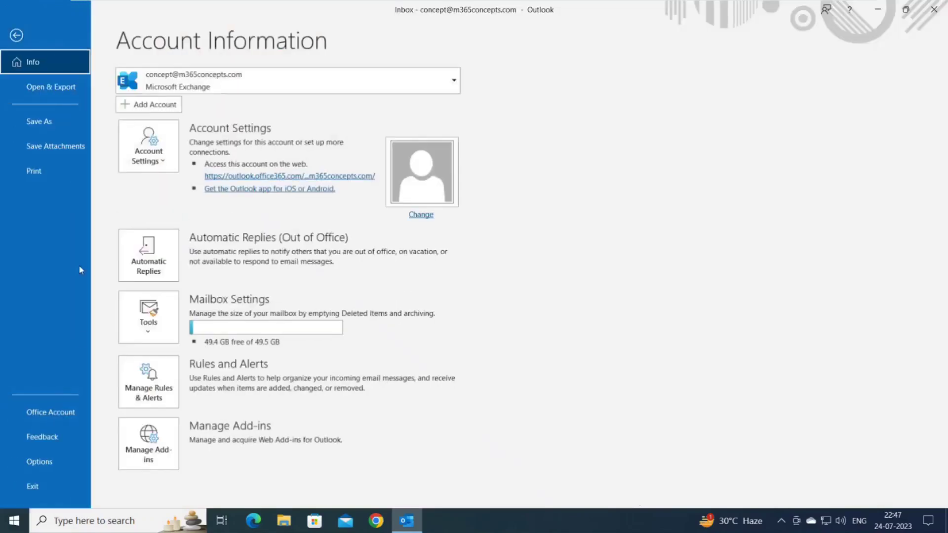
pyautogui.click(50, 414)
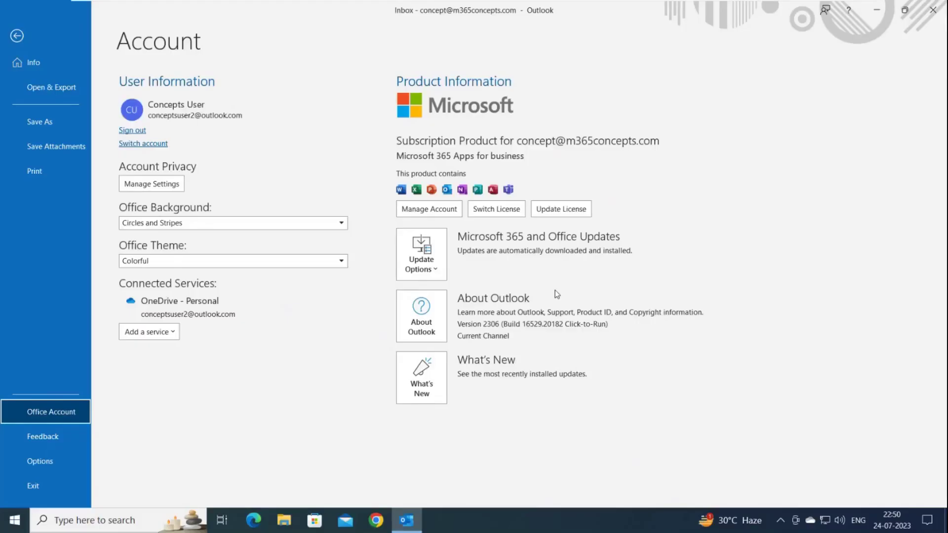
# Run winver from the Run dialog to check the Windows version.
pyautogui.press('super+r')
pyautogui.write('winve')
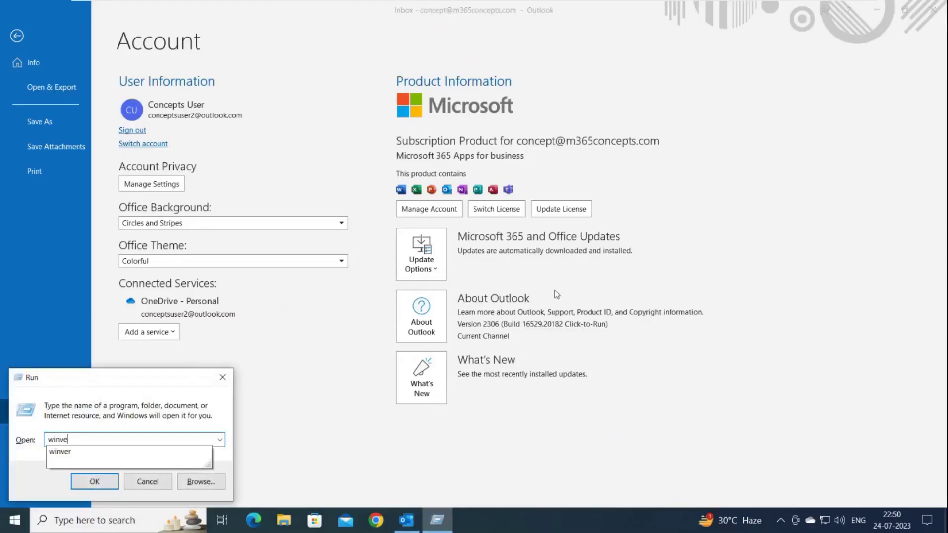
pyautogui.write('r')
pyautogui.press('Return')
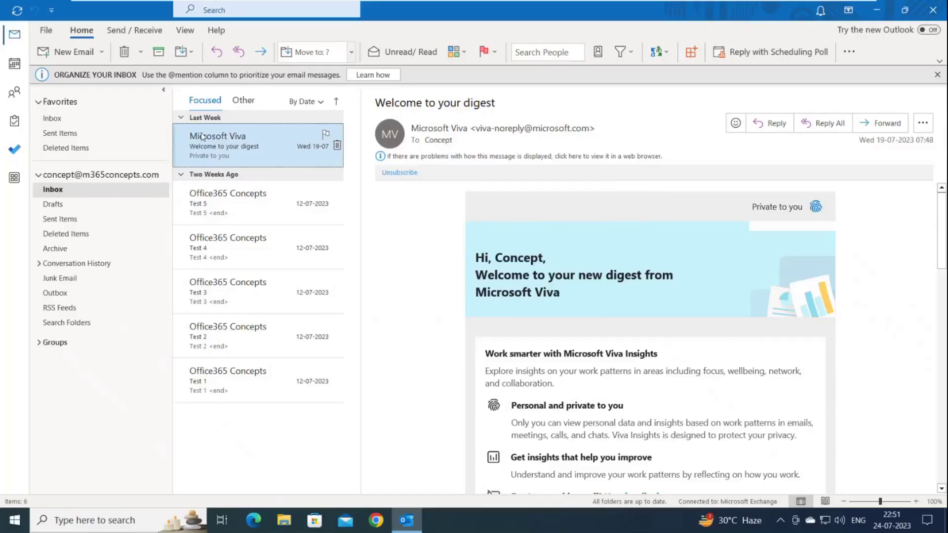
pyautogui.click(46, 30)
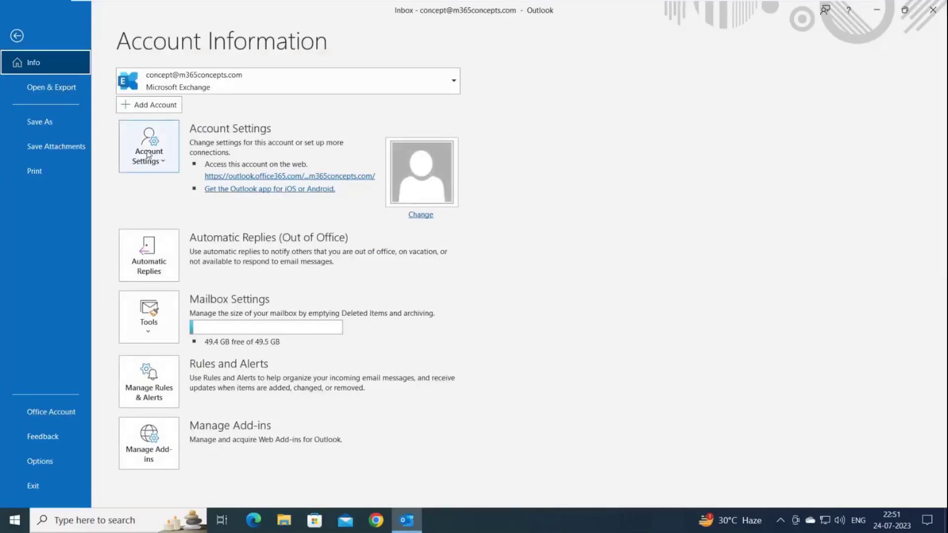
pyautogui.click(149, 146)
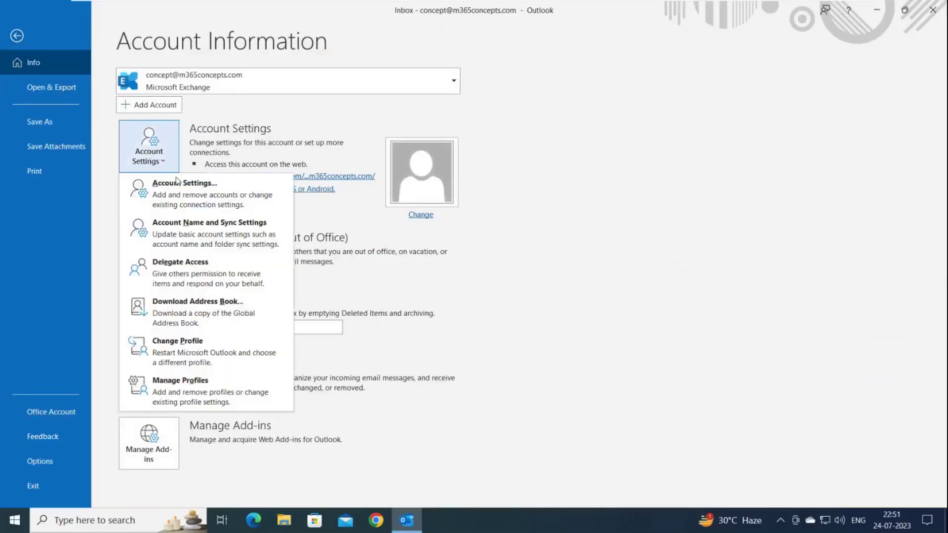
pyautogui.click(215, 211)
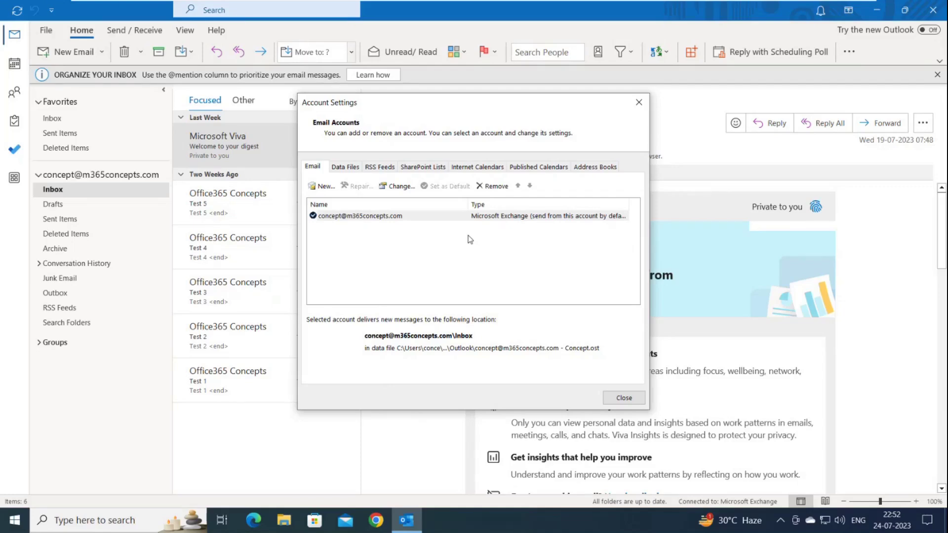
pyautogui.press('Escape')
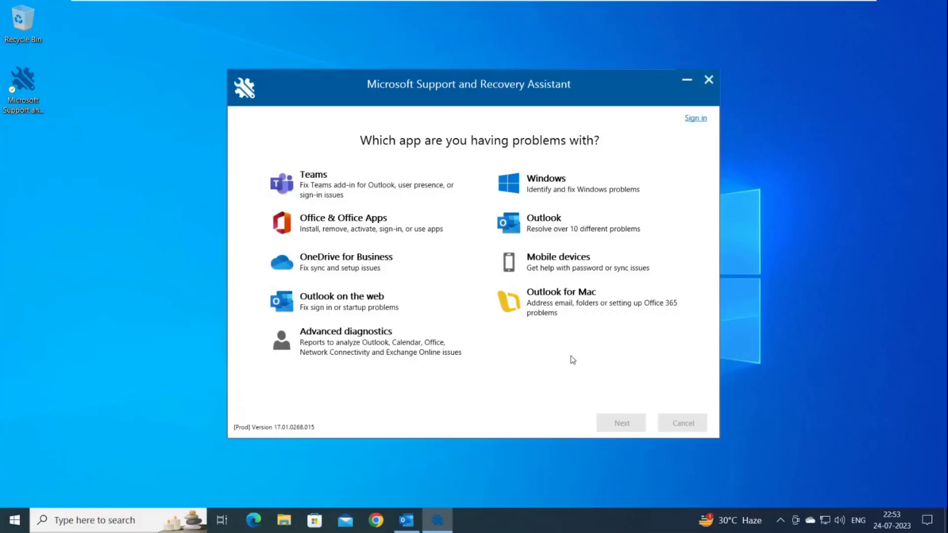
# Troubleshoot Outlook for 'Outlook stops responding or freezes', confirming Yes for this affected machine.
pyautogui.click(558, 231)
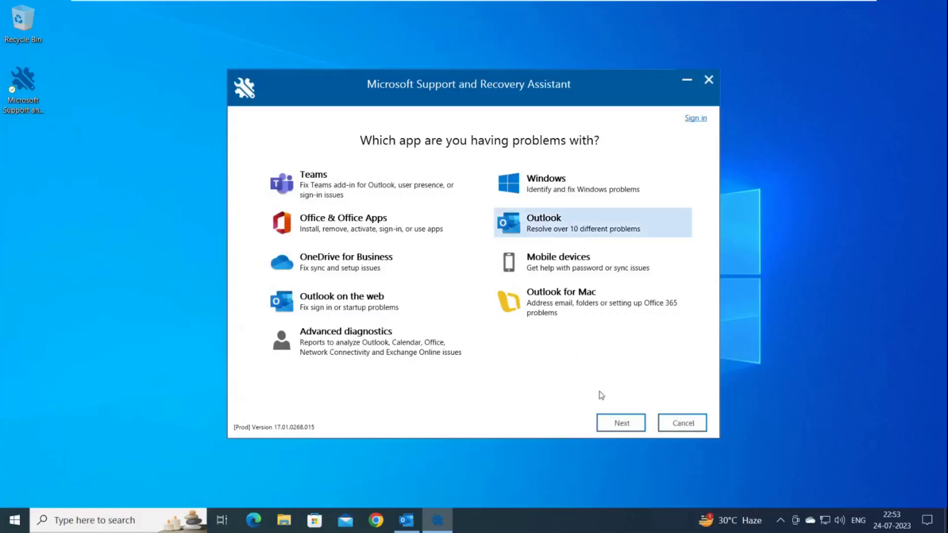
pyautogui.click(613, 423)
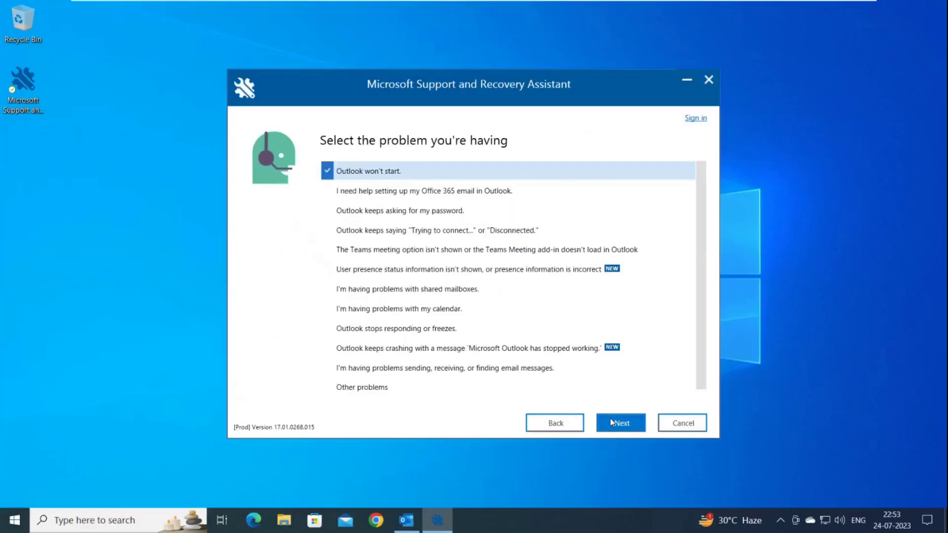
pyautogui.click(378, 331)
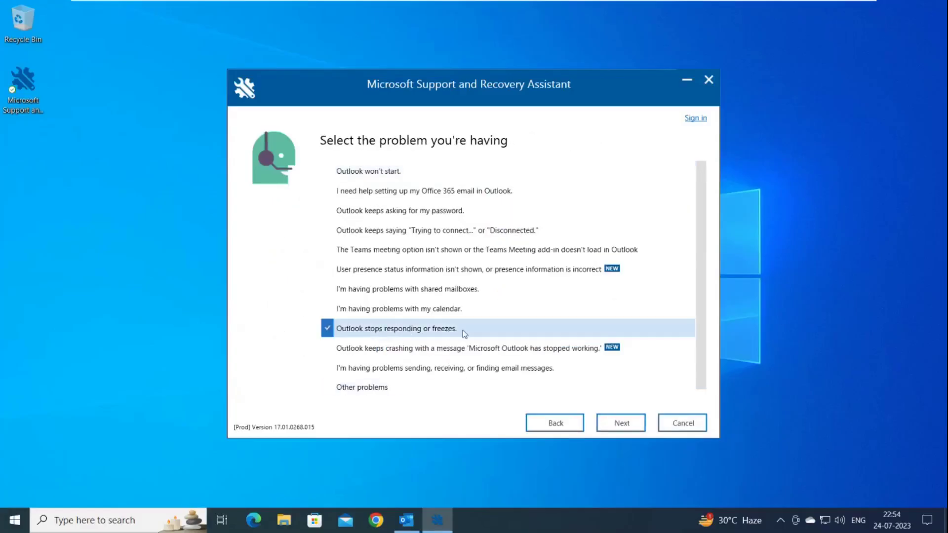
pyautogui.click(606, 426)
pyautogui.click(326, 223)
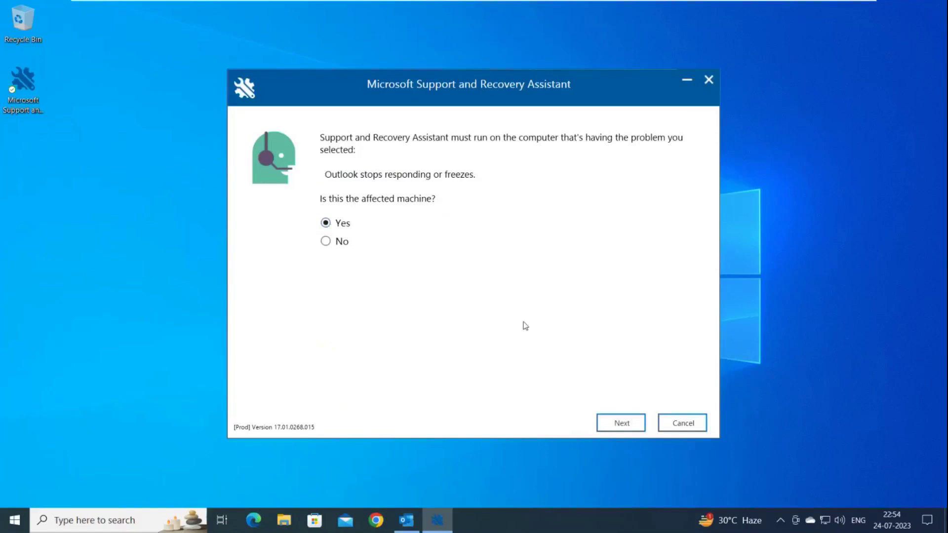
pyautogui.click(604, 423)
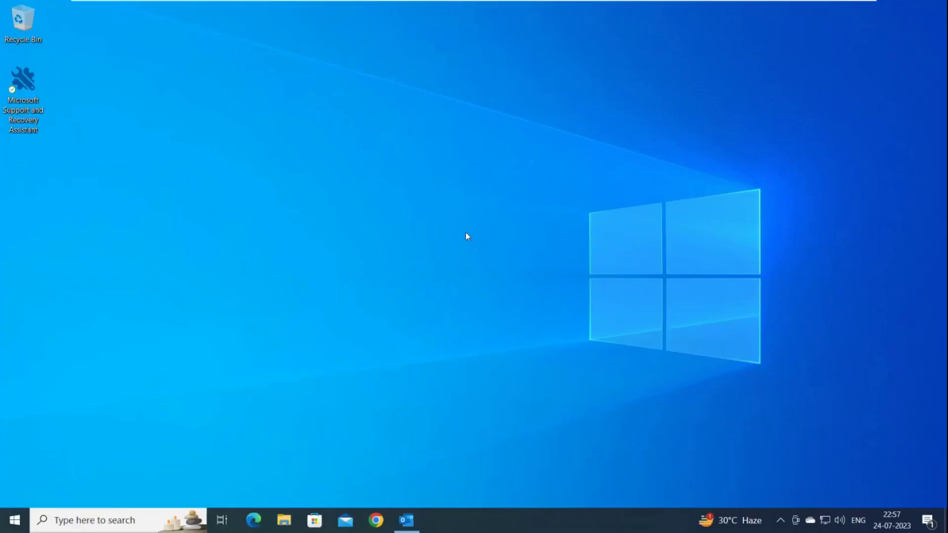
# Close Outlook and relaunch it with 'outlook.exe /safe' from the Run dialog.
pyautogui.click(406, 521)
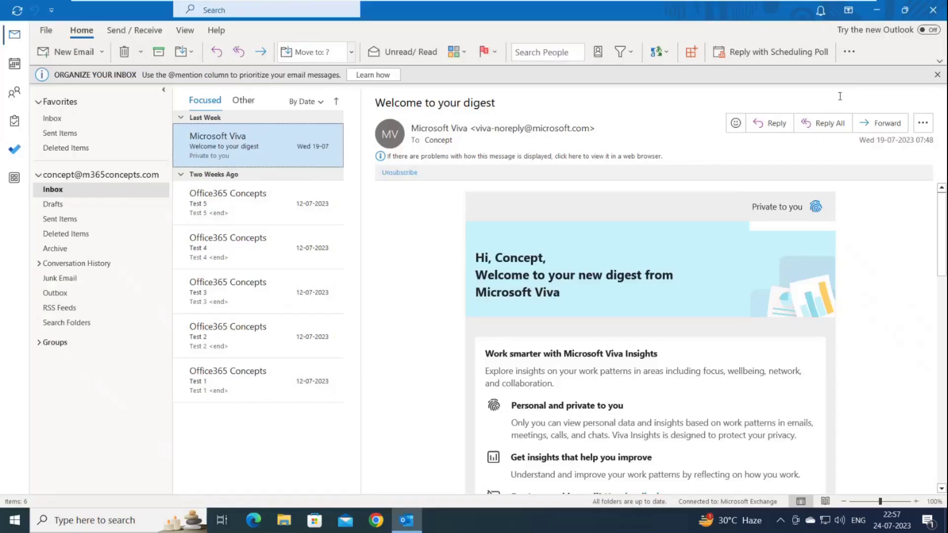
pyautogui.click(932, 9)
pyautogui.press('super+r')
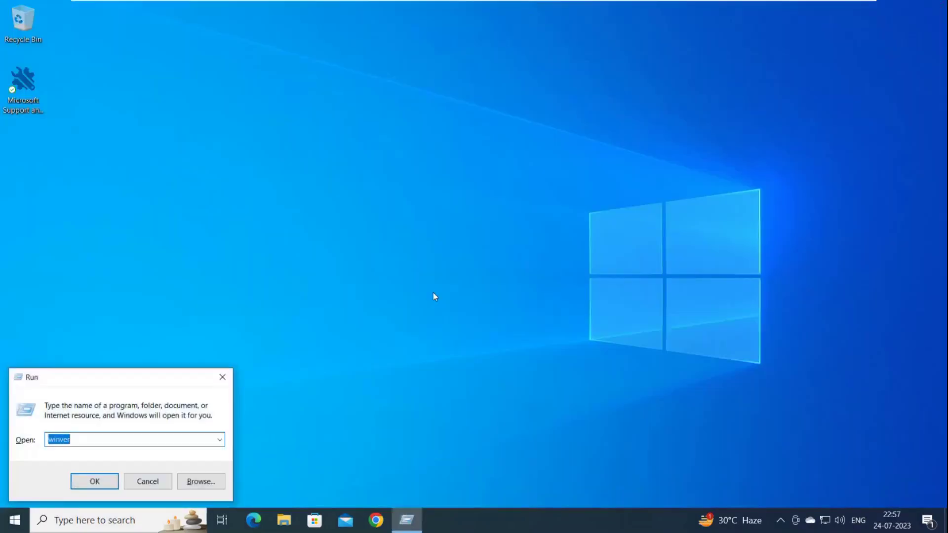
pyautogui.write('outlook.')
pyautogui.write('exe /')
pyautogui.write('safe')
pyautogui.press('Return')
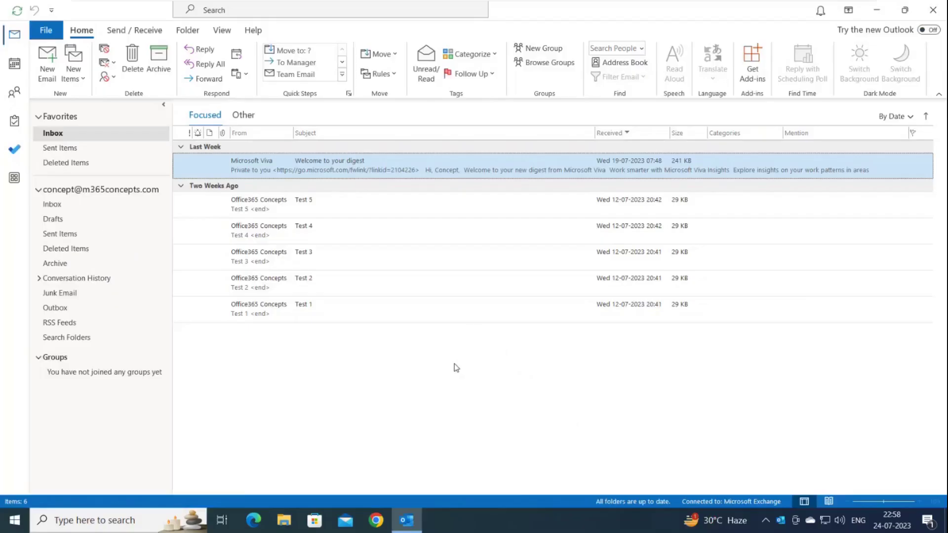
# Close safe-mode Outlook and start it normally by searching 'outlook' in Start.
pyautogui.click(933, 10)
pyautogui.press('super')
pyautogui.write('o')
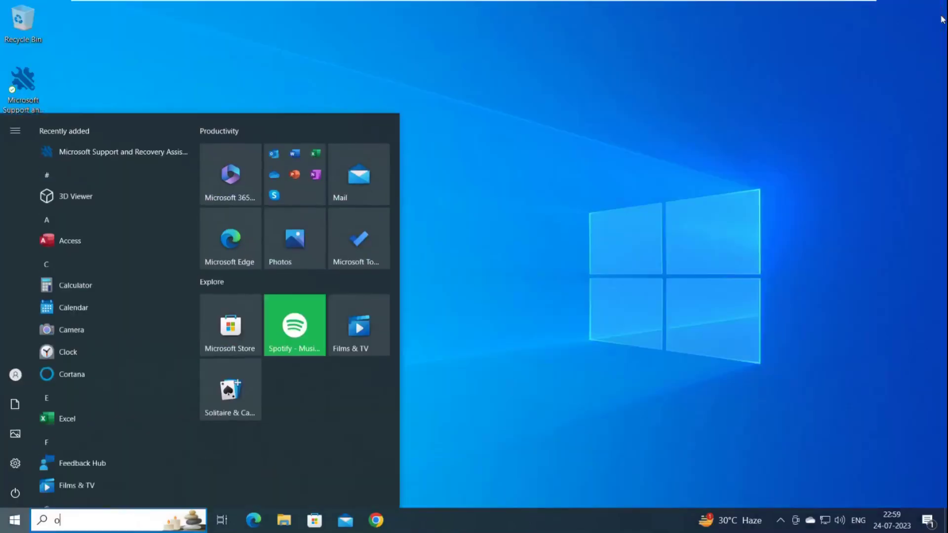
pyautogui.write('utlook')
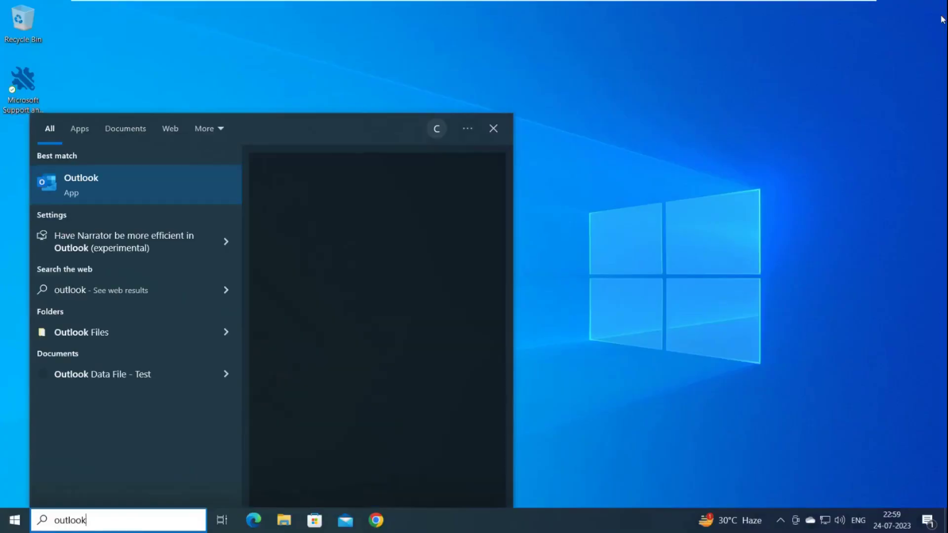
pyautogui.press('Return')
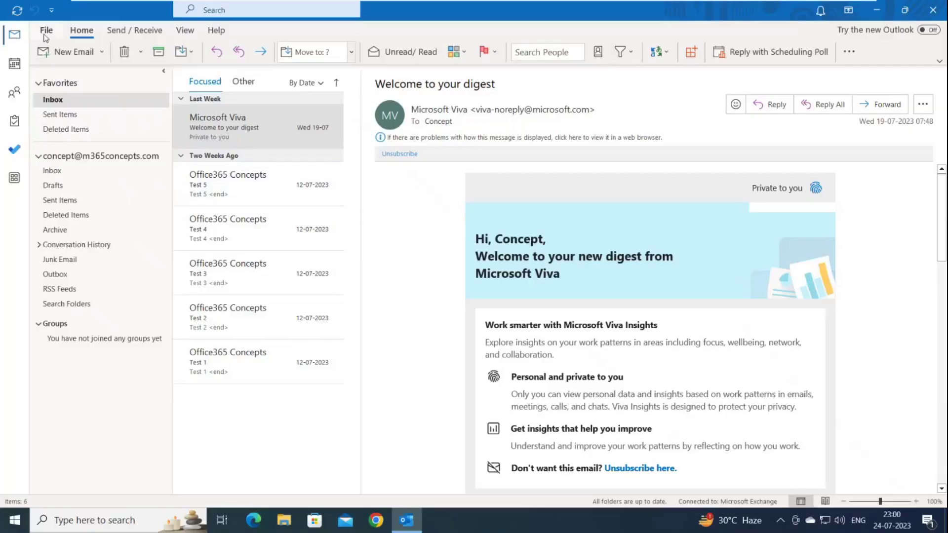
# In Options > Add-ins, uncheck the Skype Meeting, Social Connector 2016 and OneNote Notes COM add-ins.
pyautogui.click(45, 31)
pyautogui.click(42, 457)
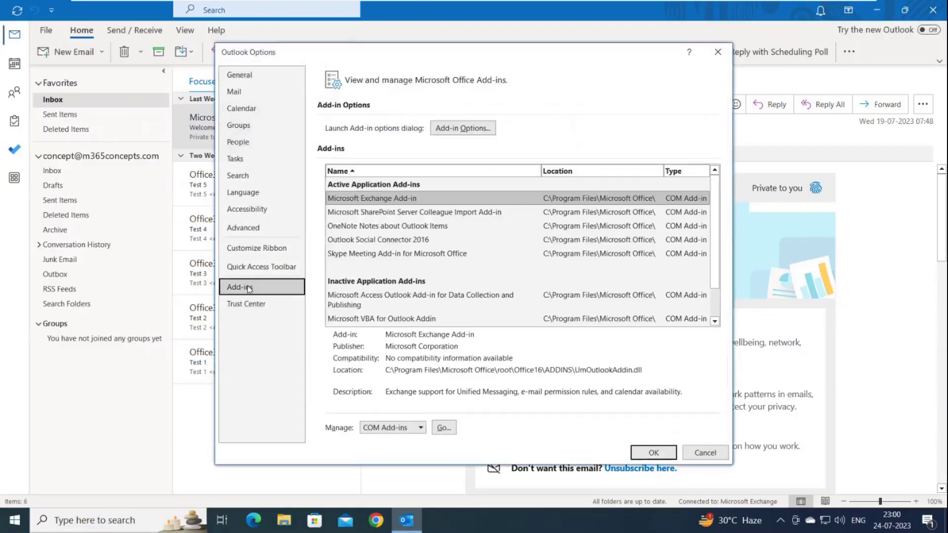
pyautogui.click(442, 428)
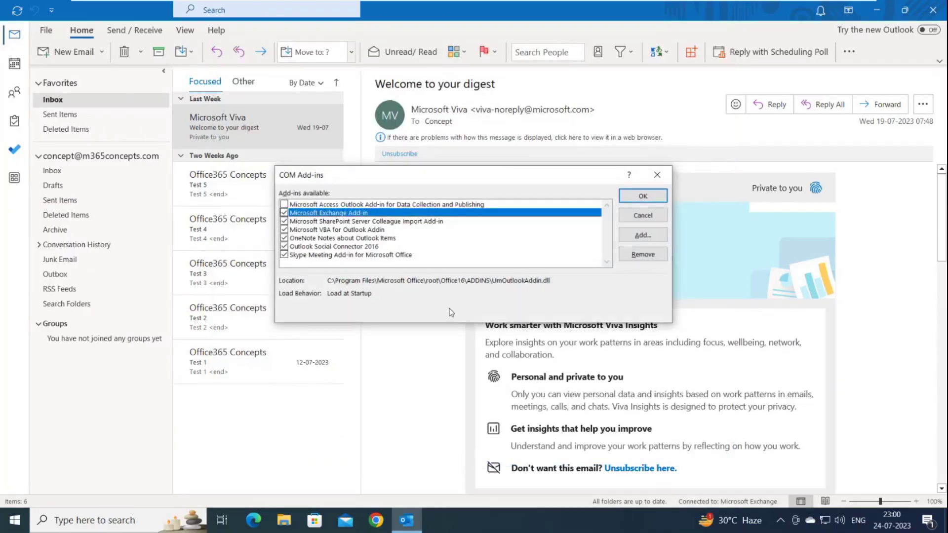
pyautogui.click(285, 255)
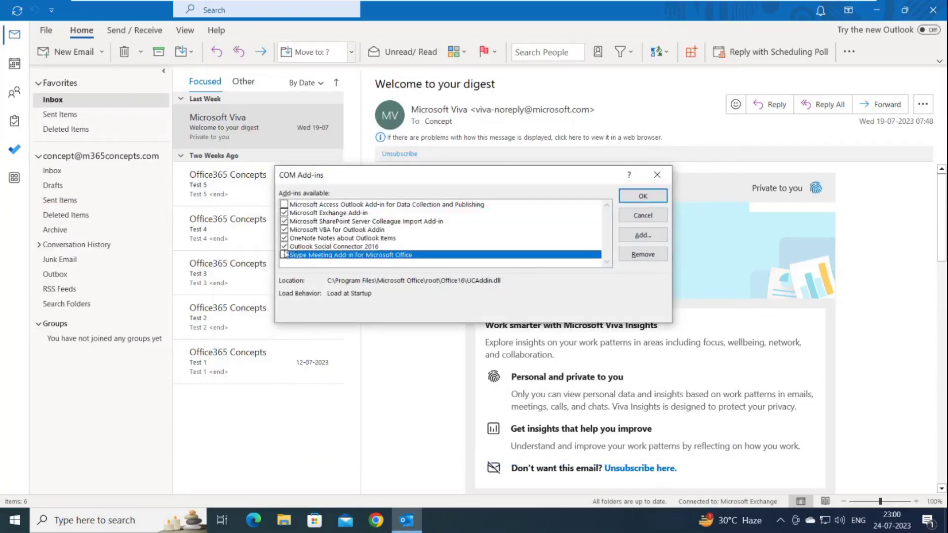
pyautogui.click(284, 246)
pyautogui.click(285, 239)
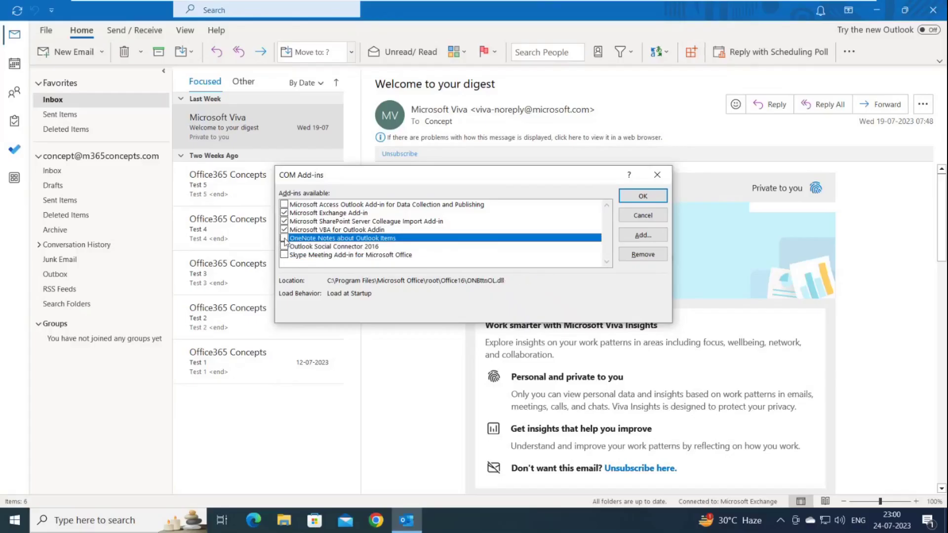
pyautogui.click(636, 198)
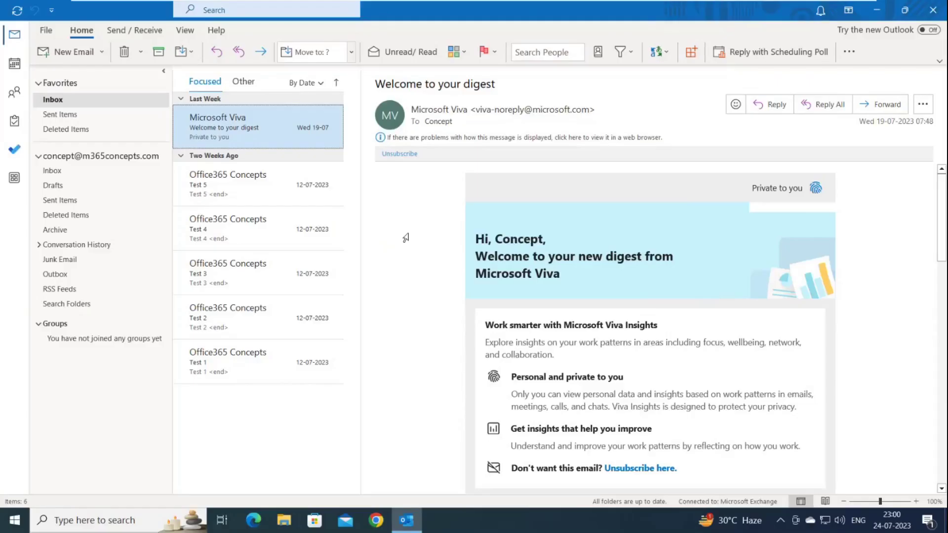
# Browse in File Explorer to the user profile folder under C:\Users.
pyautogui.click(284, 520)
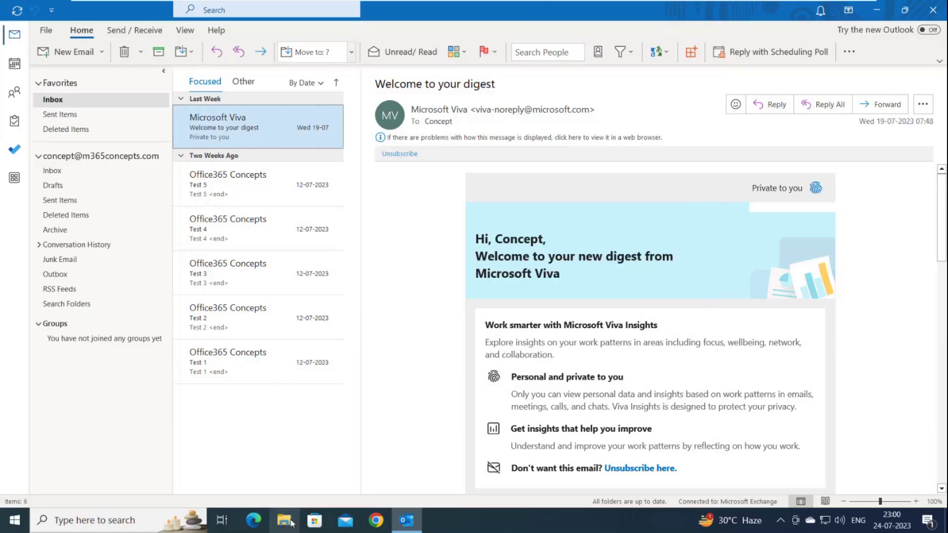
pyautogui.doubleClick(322, 363)
pyautogui.click(264, 270)
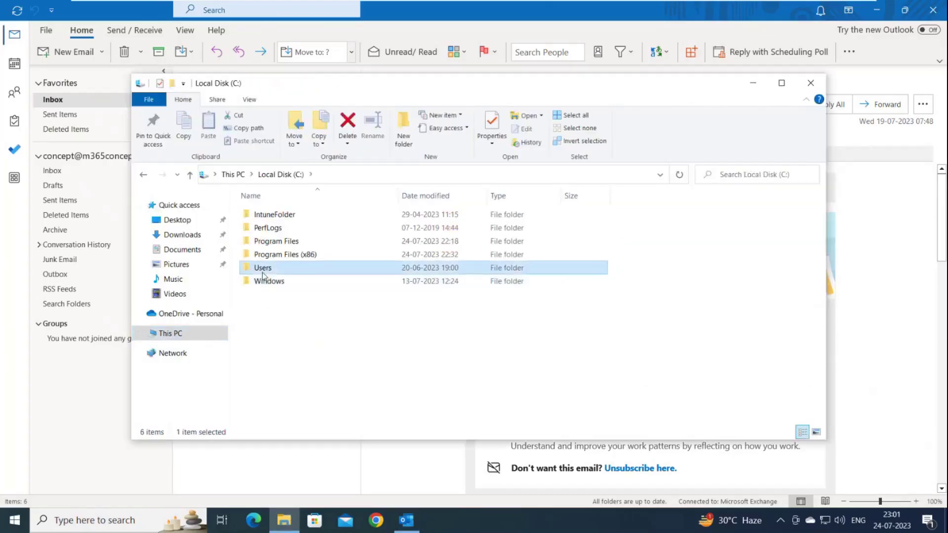
pyautogui.doubleClick(264, 270)
pyautogui.doubleClick(266, 230)
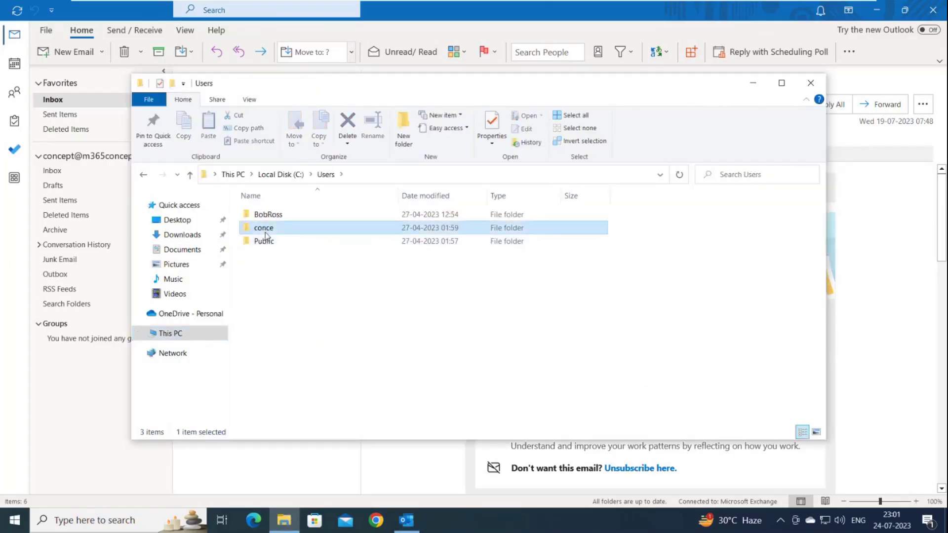
# Go to AppData via the address bar, then into Local > Microsoft > Outlook.
pyautogui.click(443, 183)
pyautogui.press('End')
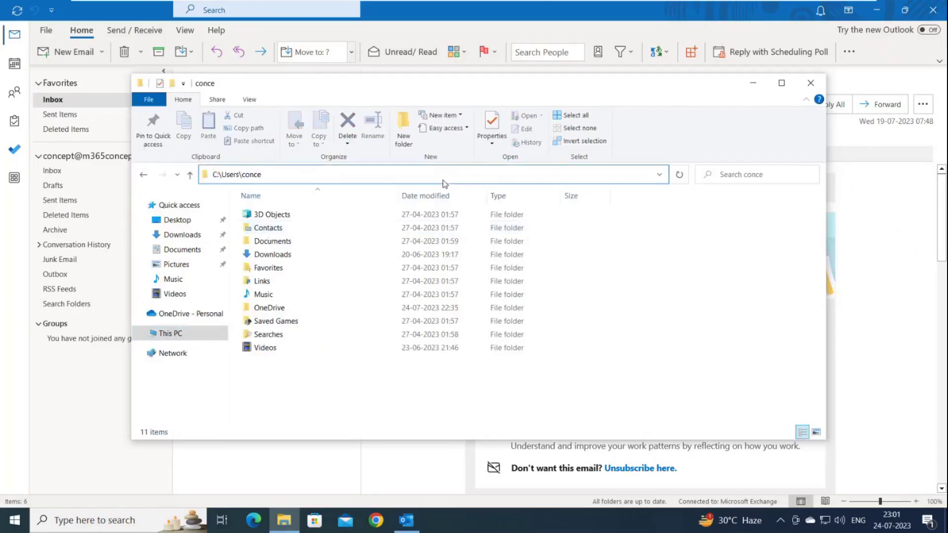
pyautogui.write('\\appdt')
pyautogui.press('BackSpace')
pyautogui.press('BackSpace')
pyautogui.write('data')
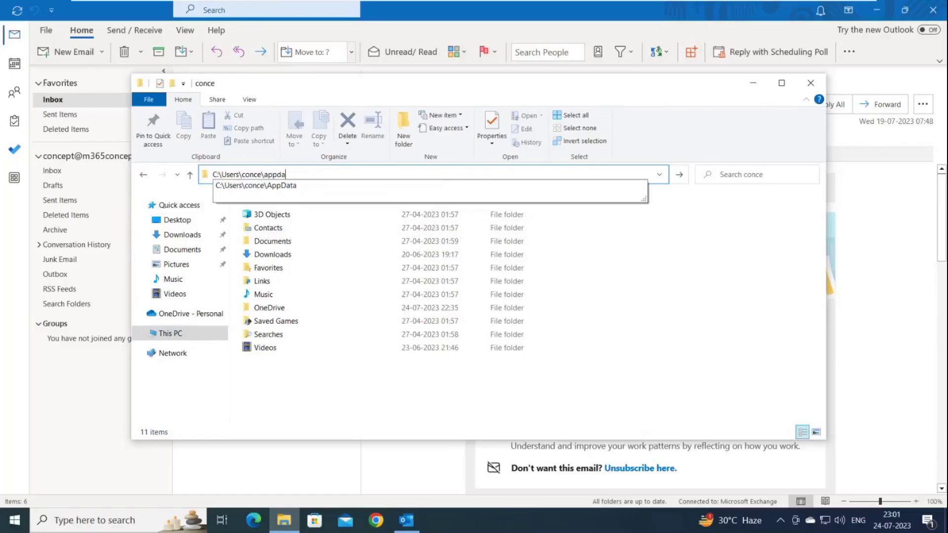
pyautogui.press('Return')
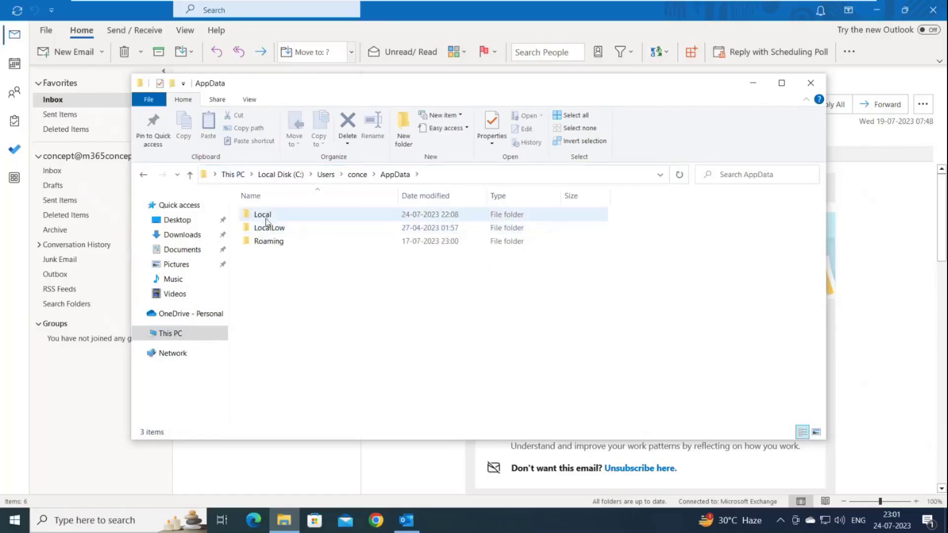
pyautogui.doubleClick(267, 217)
pyautogui.press('m')
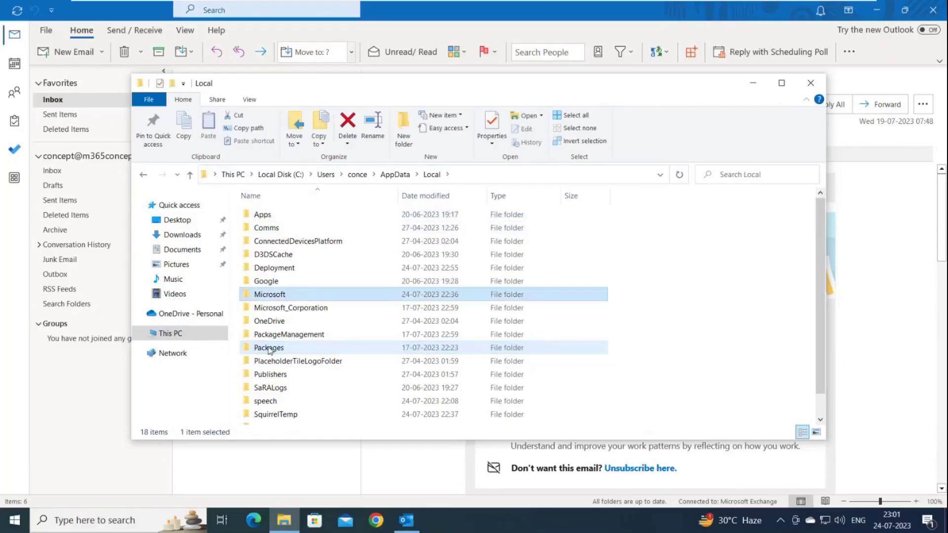
pyautogui.press('Return')
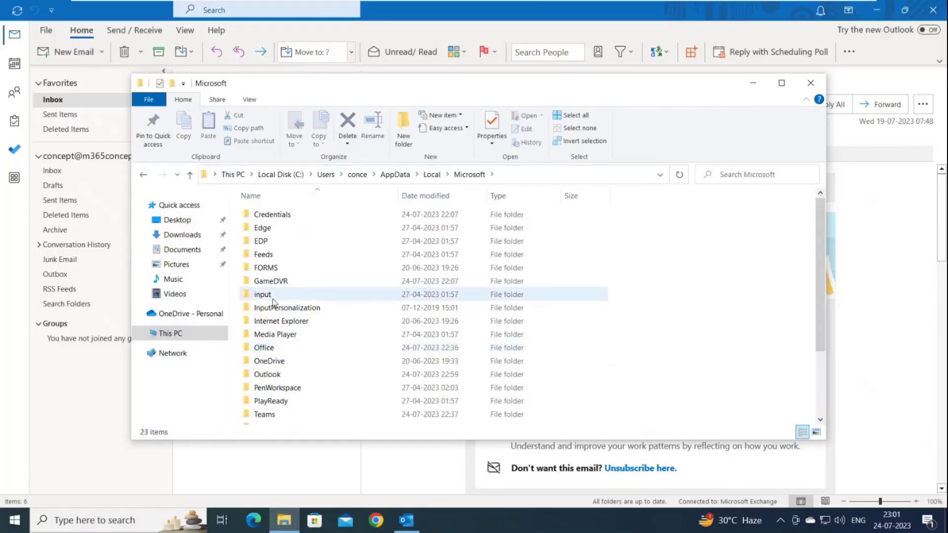
pyautogui.write('ou')
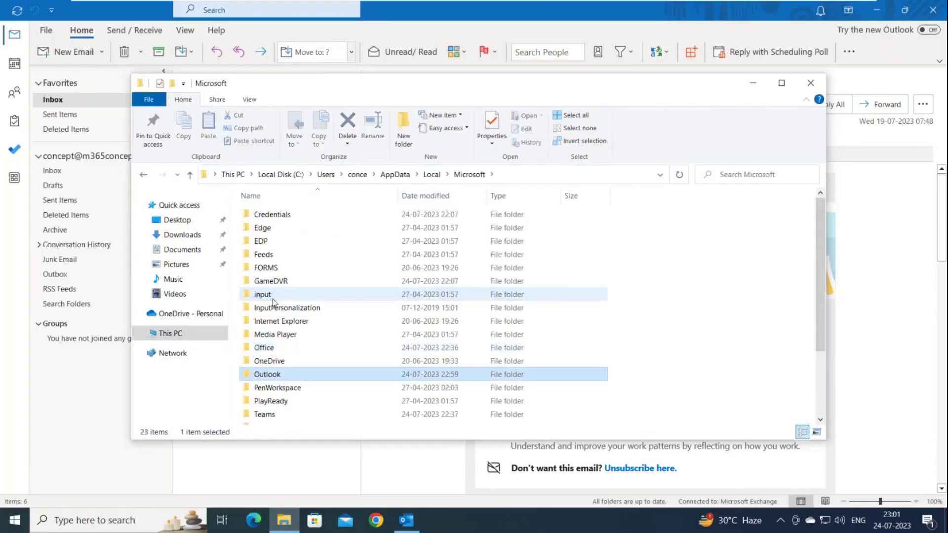
pyautogui.press('Return')
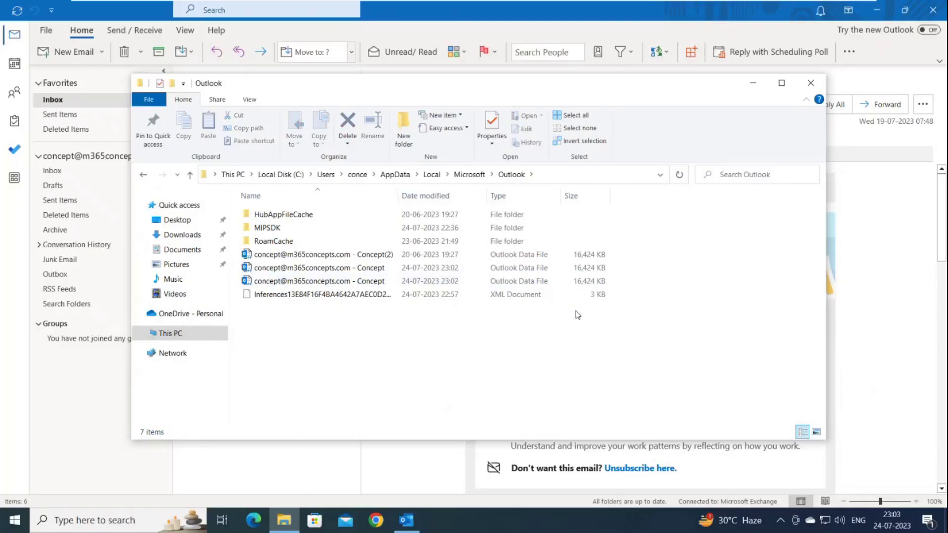
# Close Outlook, rename the Outlook folder to Outlook.old, and open Control Panel.
pyautogui.click(406, 520)
pyautogui.click(933, 10)
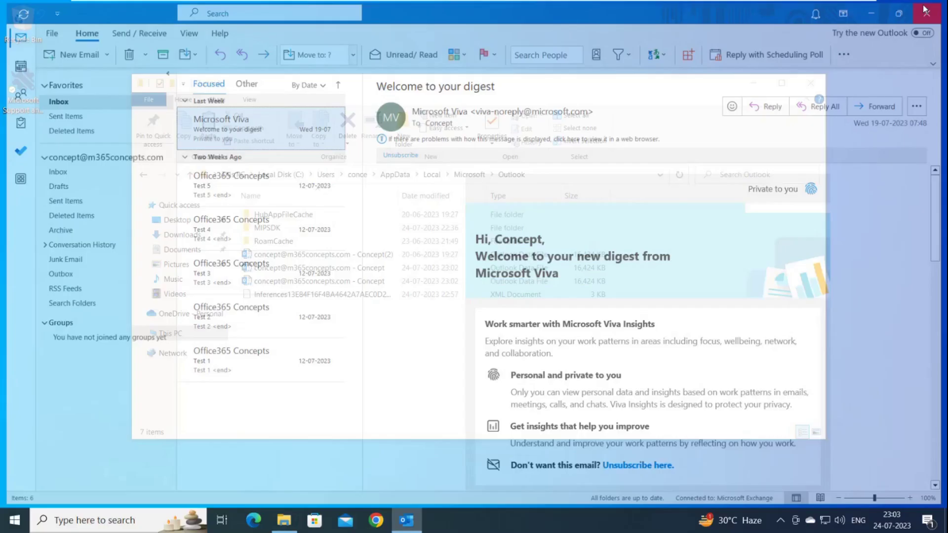
pyautogui.click(190, 174)
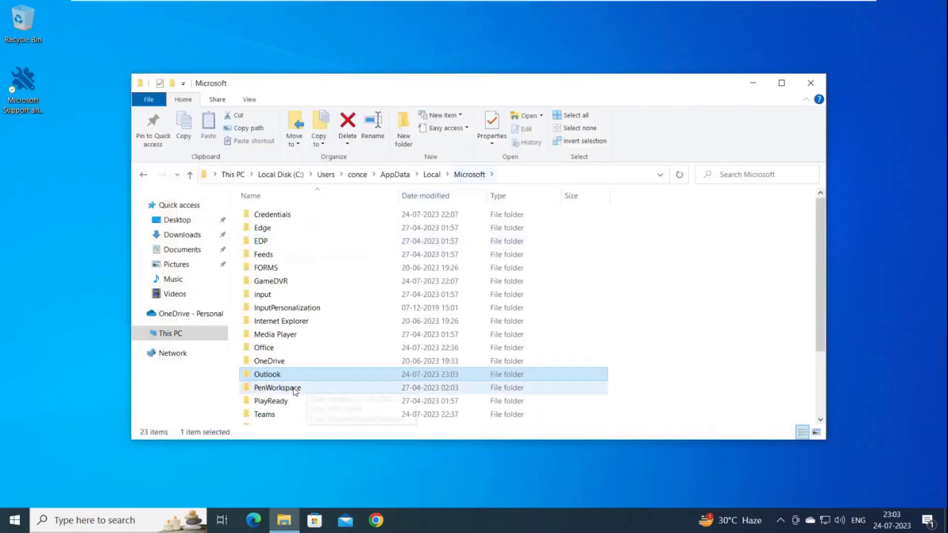
pyautogui.click(278, 376)
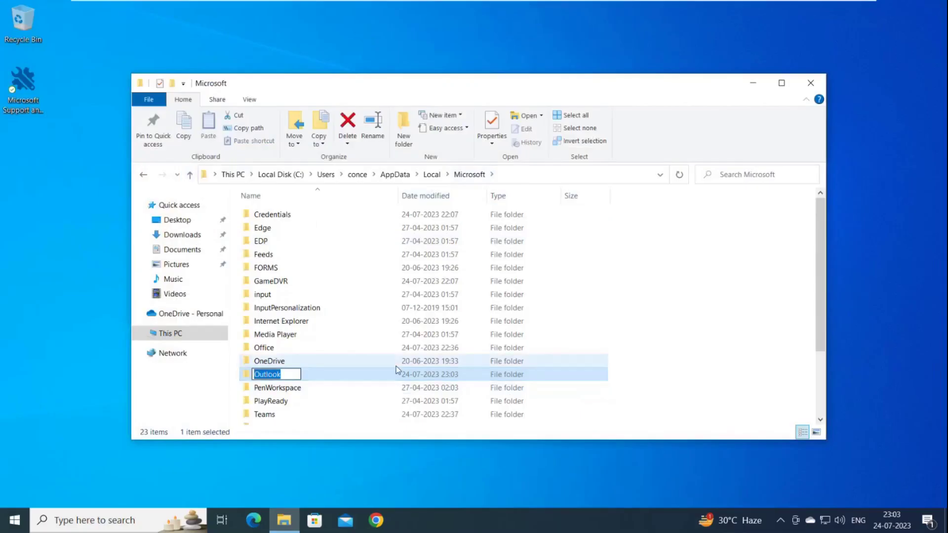
pyautogui.write('.old')
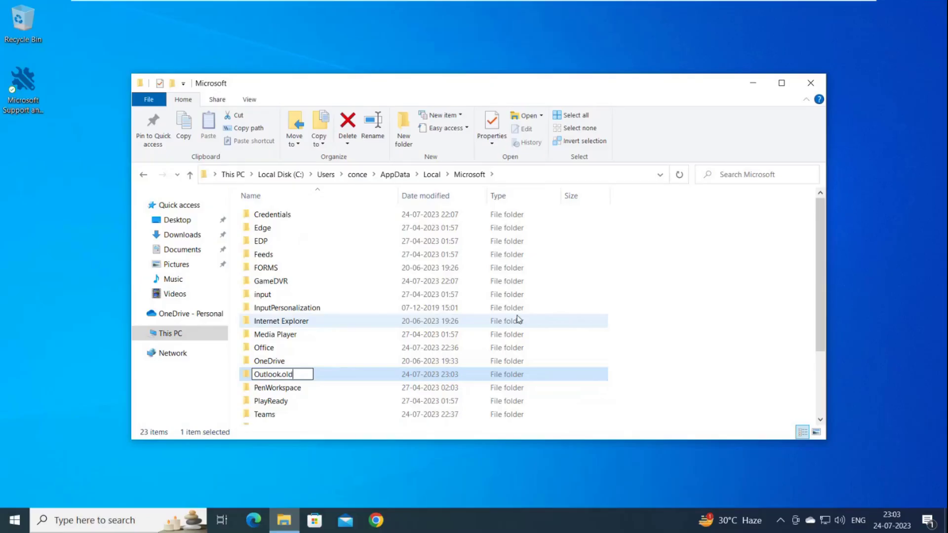
pyautogui.press('Return')
pyautogui.press('super')
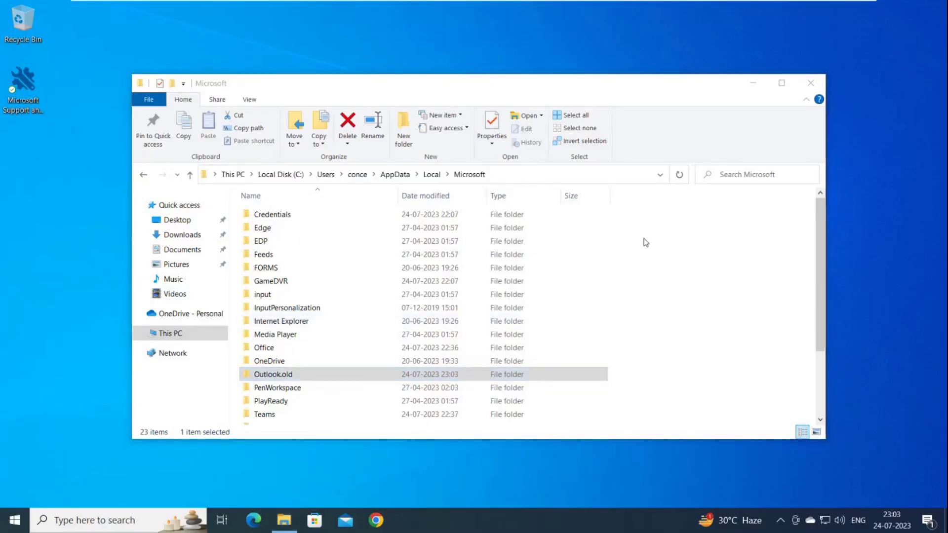
pyautogui.write('control')
pyautogui.press('Return')
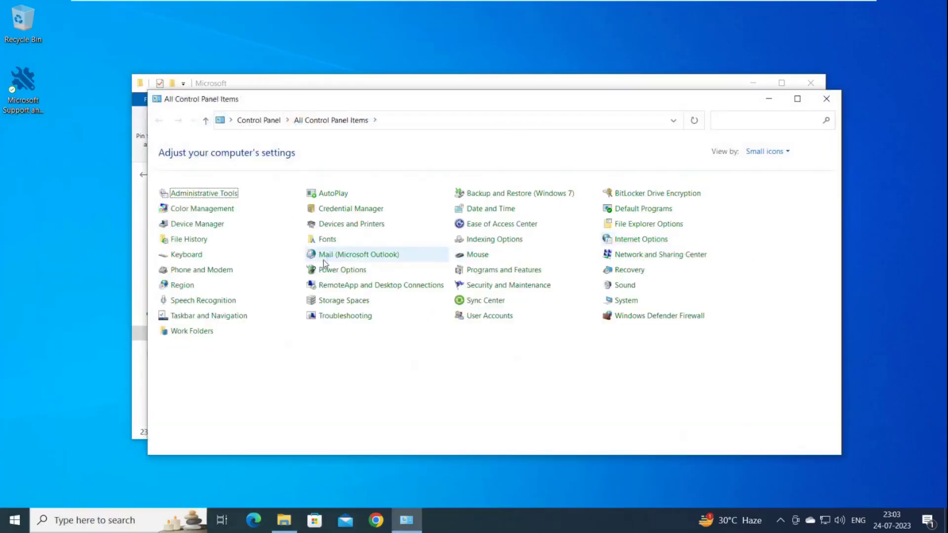
# In Mail settings, add a profile named Test and finish setting up its email account.
pyautogui.click(344, 249)
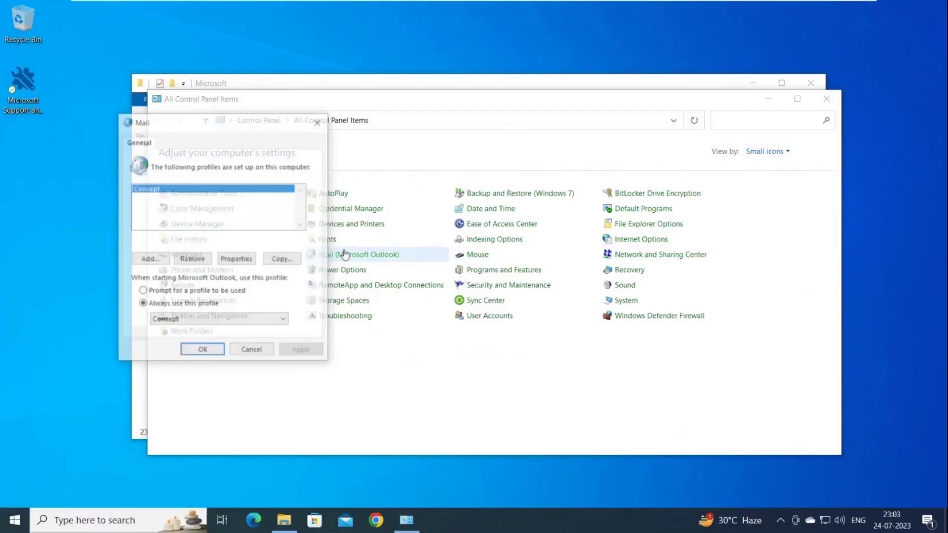
pyautogui.click(149, 259)
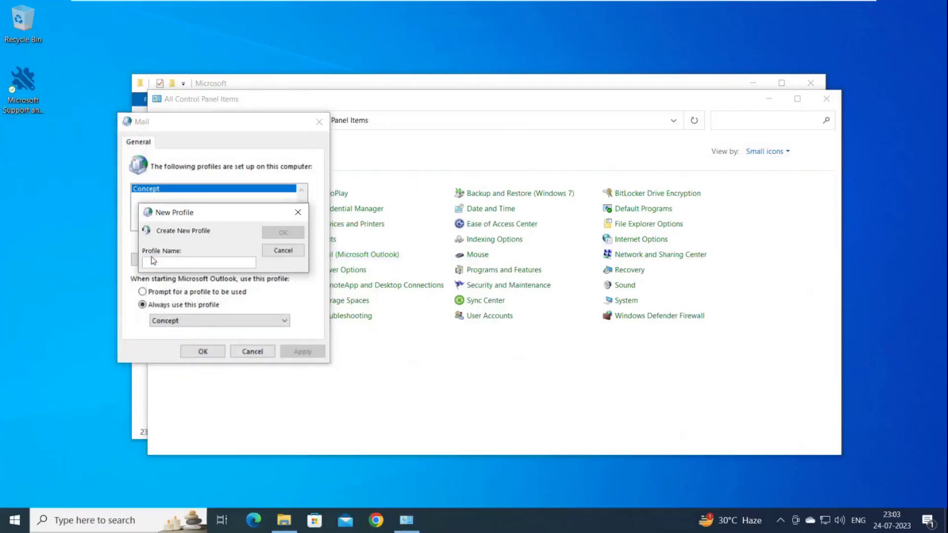
pyautogui.write('Test')
pyautogui.press('Return')
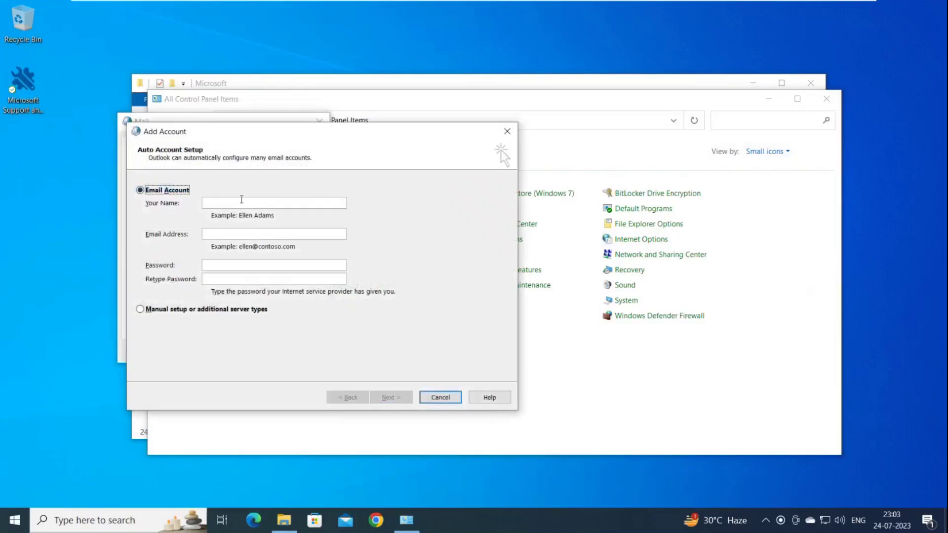
pyautogui.write('Concepts')
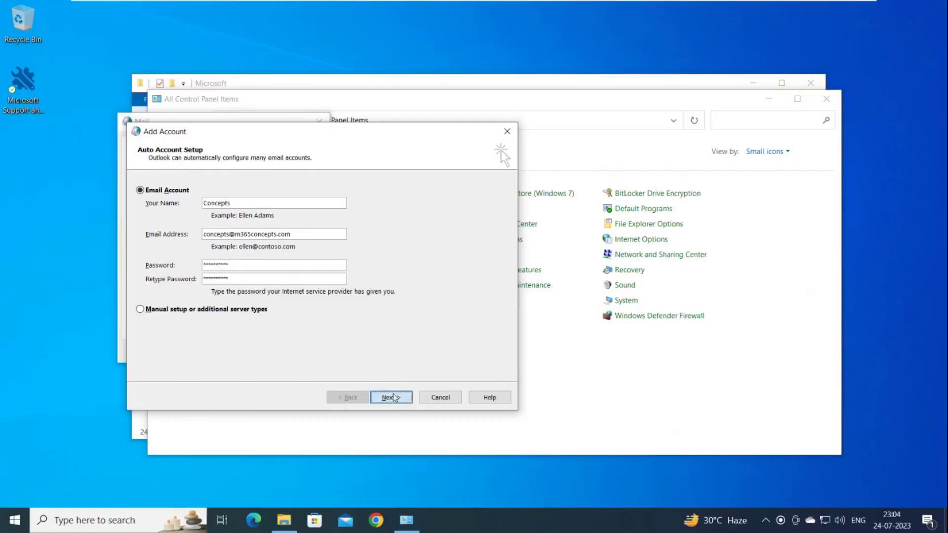
pyautogui.click(391, 397)
pyautogui.click(383, 398)
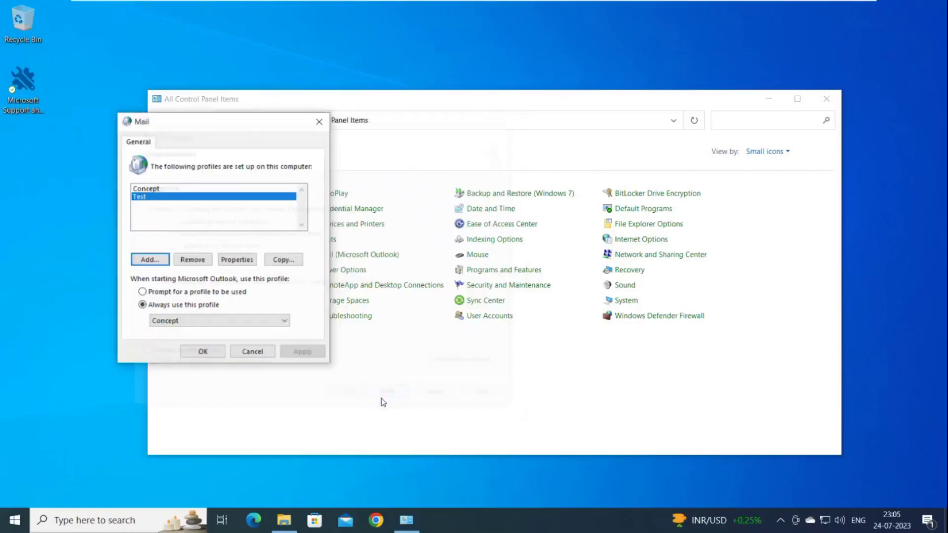
# Search 'outlook' in Start and launch it to reload the inbox.
pyautogui.press('super')
pyautogui.write('outlook')
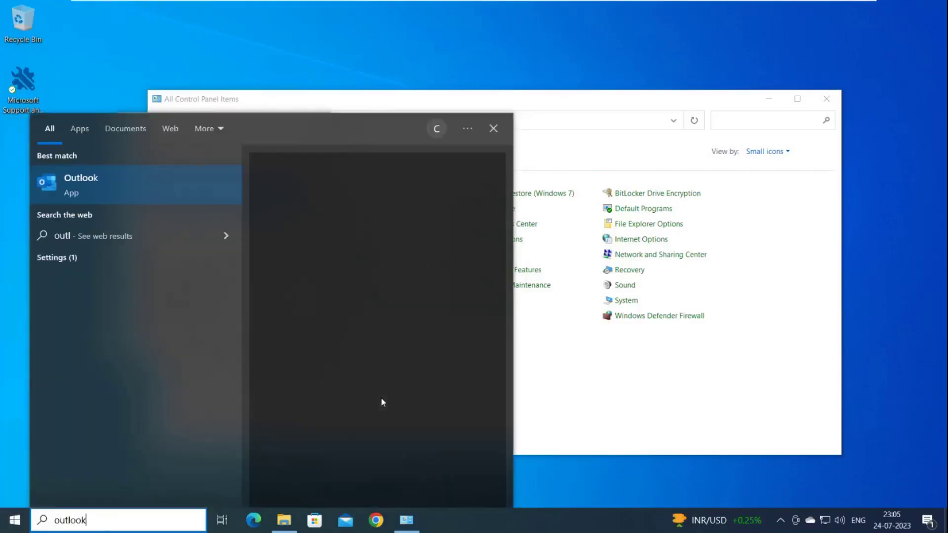
pyautogui.press('Return')
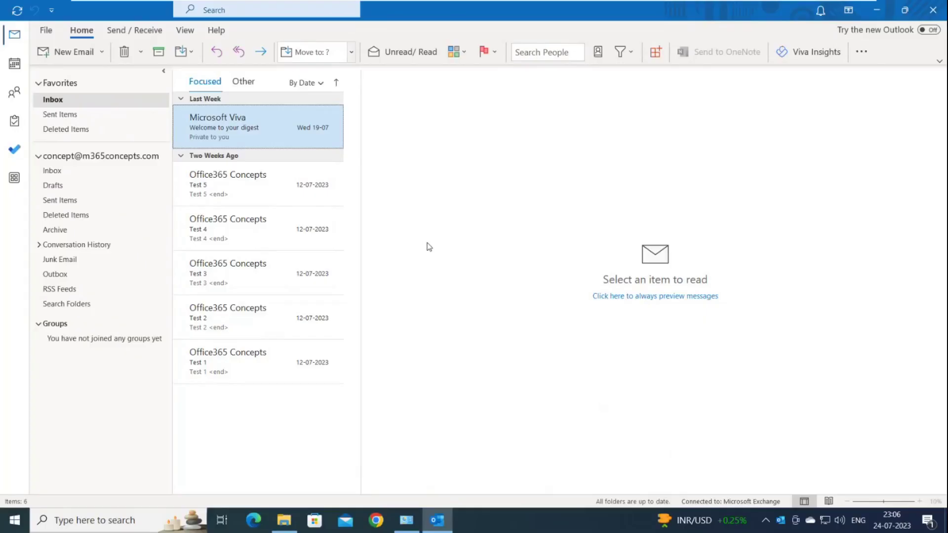
# Run Update Now from the Office Account page and dismiss the 'You're up to date!' message.
pyautogui.click(47, 31)
pyautogui.click(46, 414)
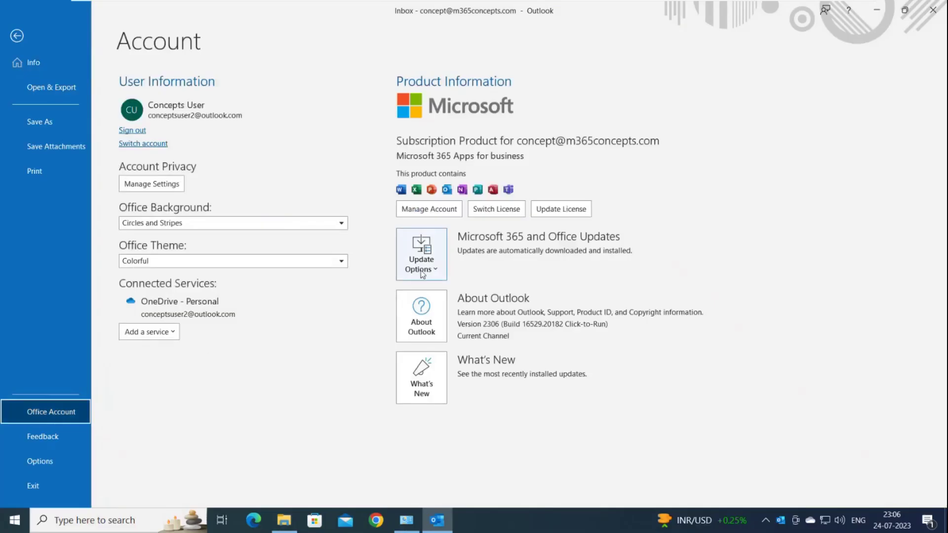
pyautogui.click(420, 273)
pyautogui.click(474, 306)
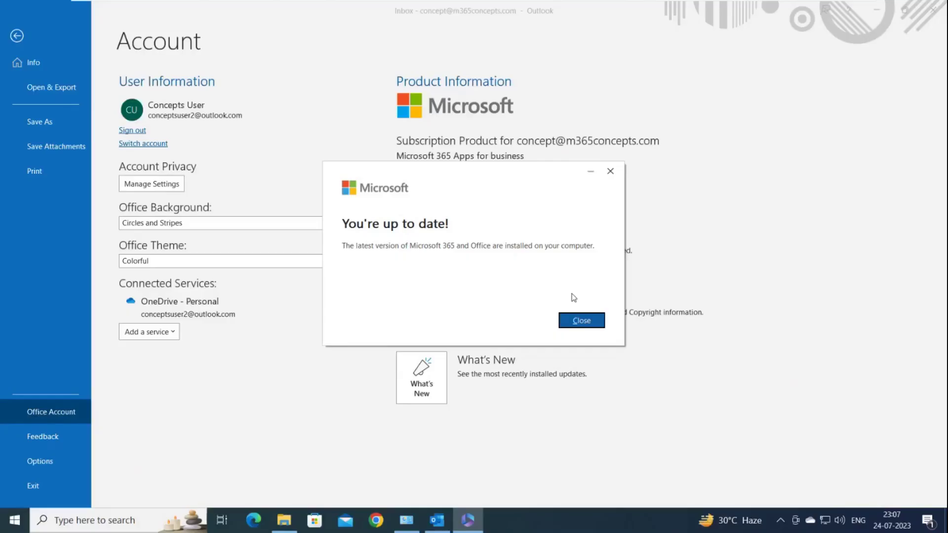
pyautogui.click(583, 322)
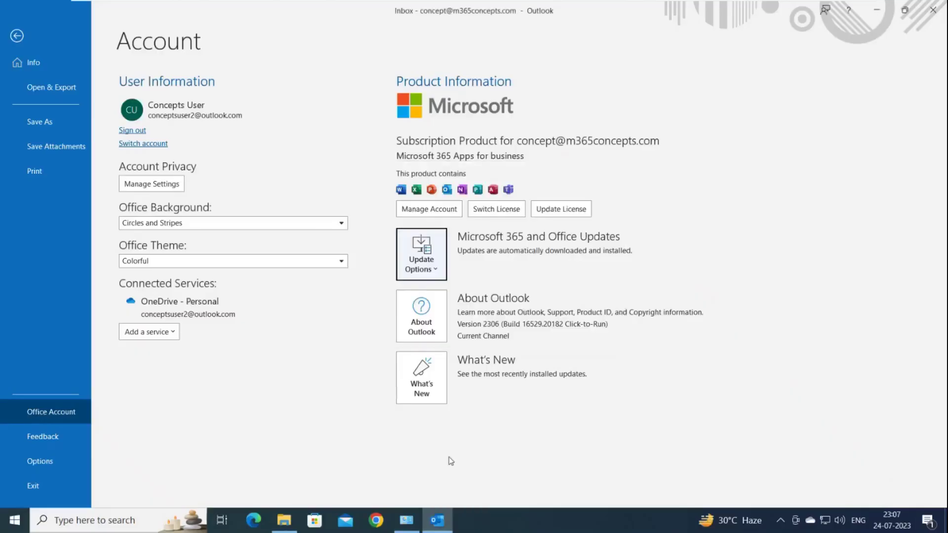
# Start an Online Repair of Microsoft 365 Apps for business from Programs and Features.
pyautogui.click(410, 520)
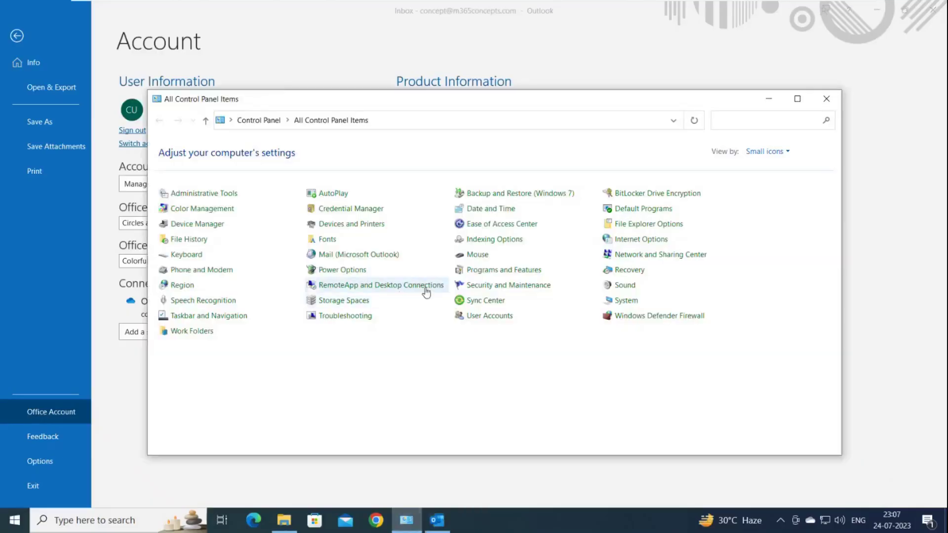
pyautogui.click(497, 272)
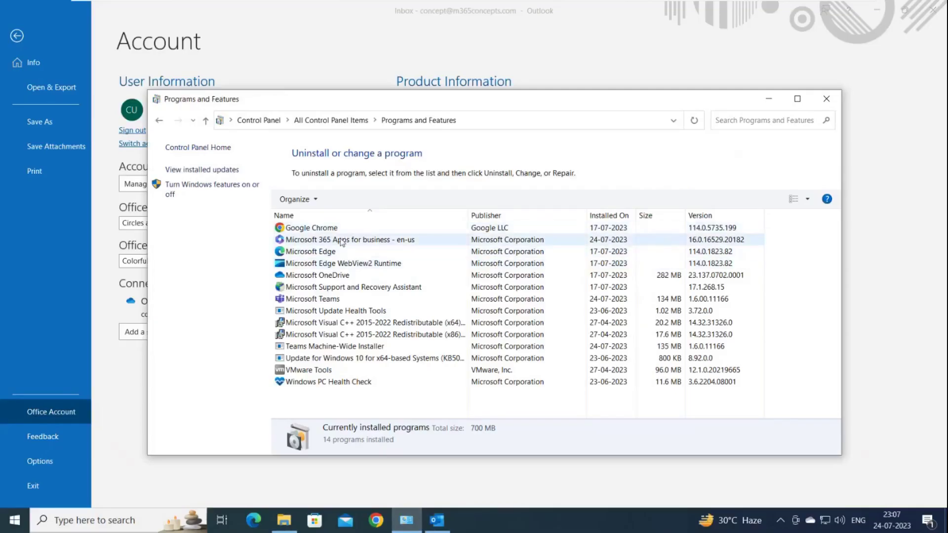
pyautogui.click(342, 241)
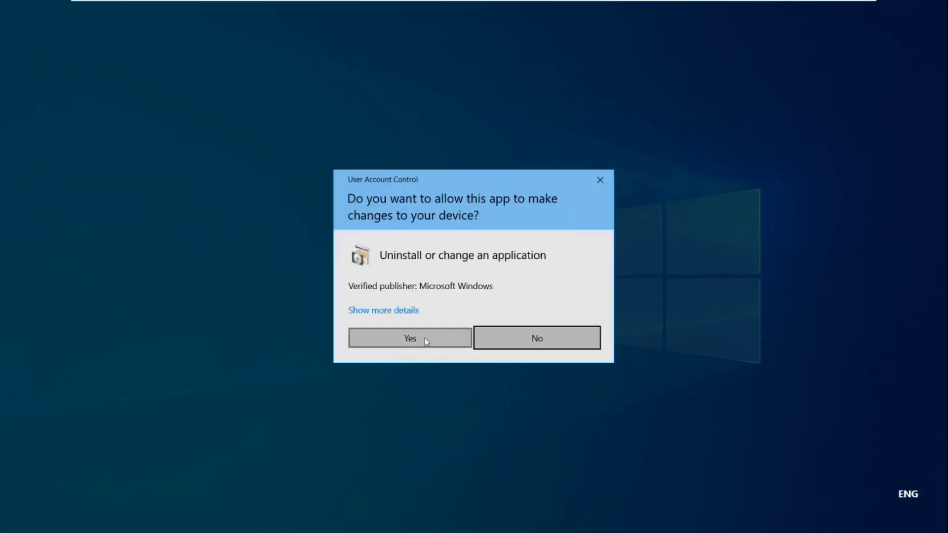
pyautogui.click(425, 337)
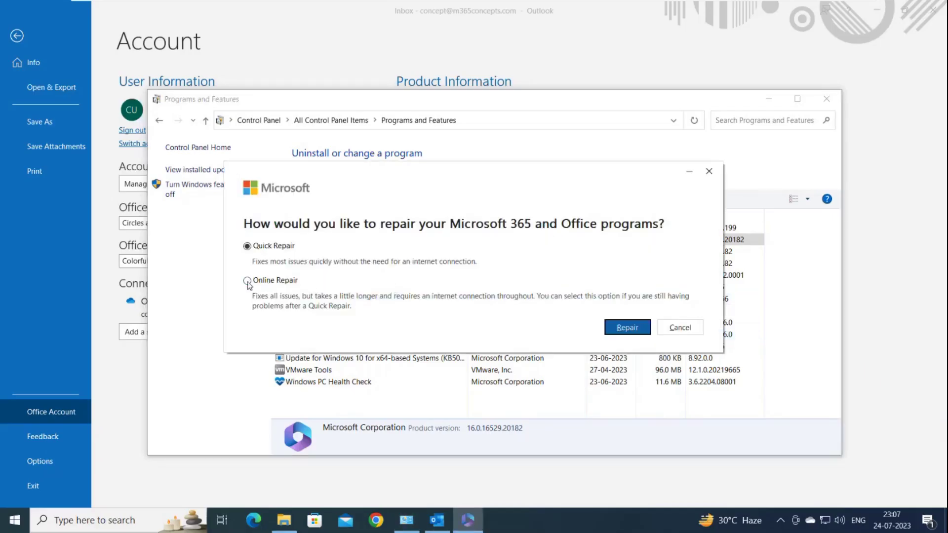
pyautogui.click(248, 281)
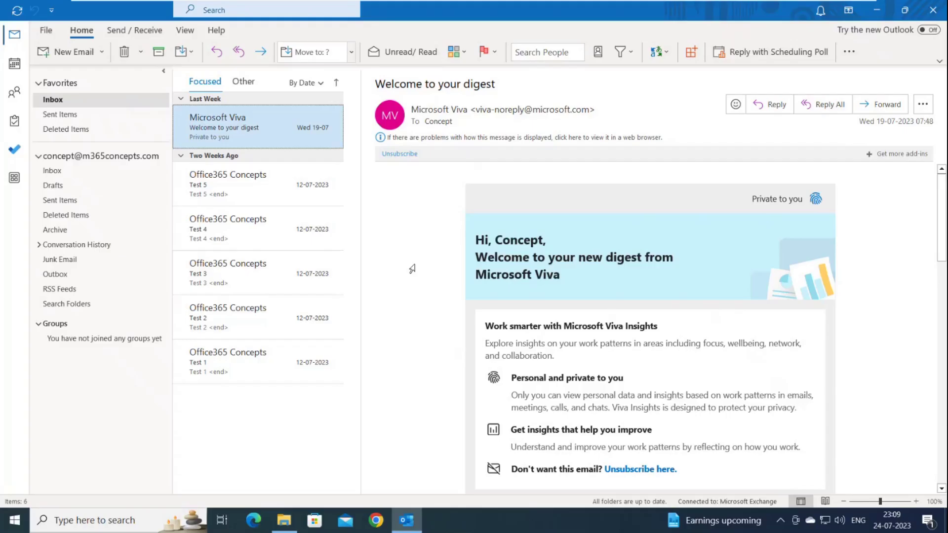
# Run Clean Up Folder on the account's Inbox and confirm it.
pyautogui.rightClick(78, 171)
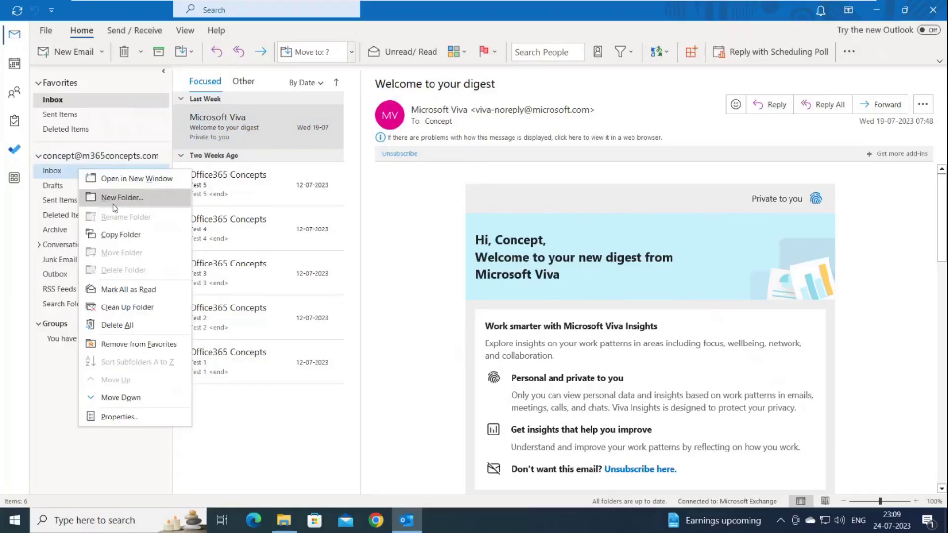
pyautogui.click(158, 308)
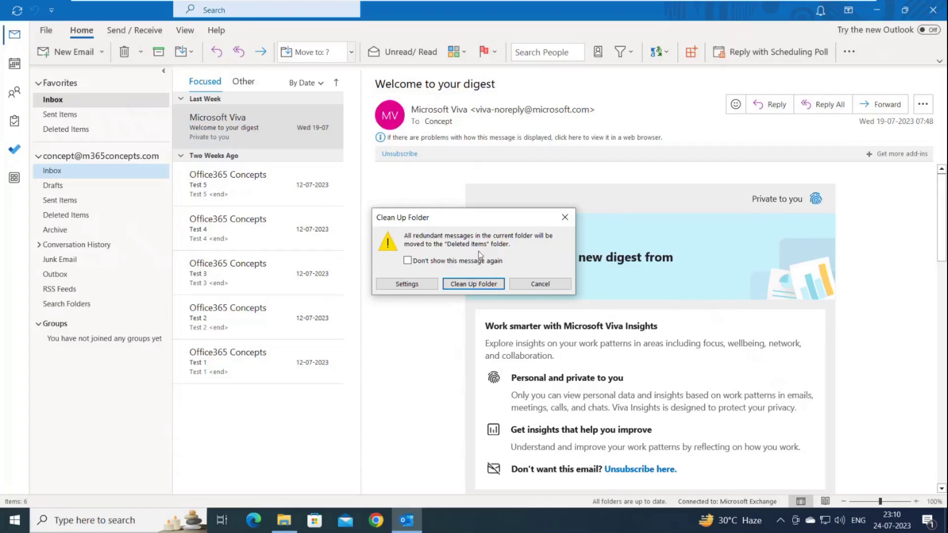
pyautogui.press('Return')
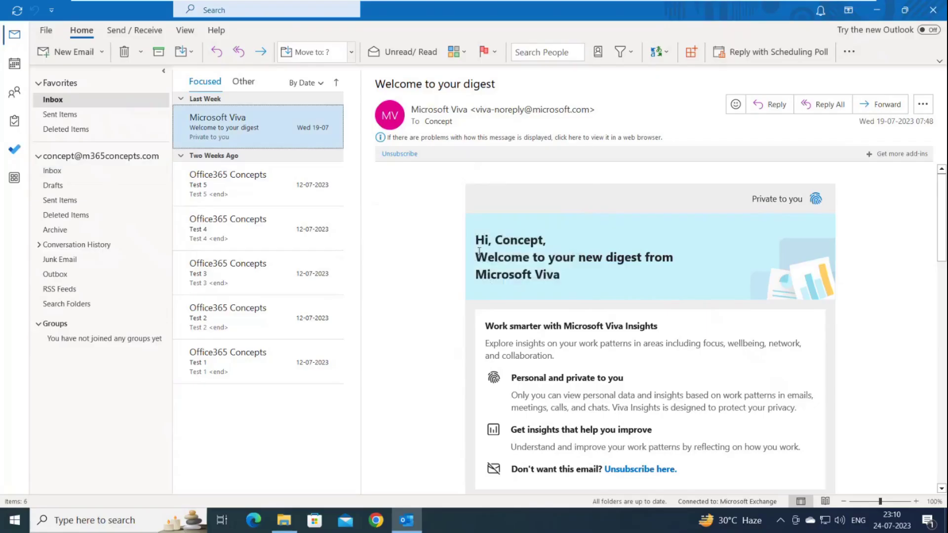